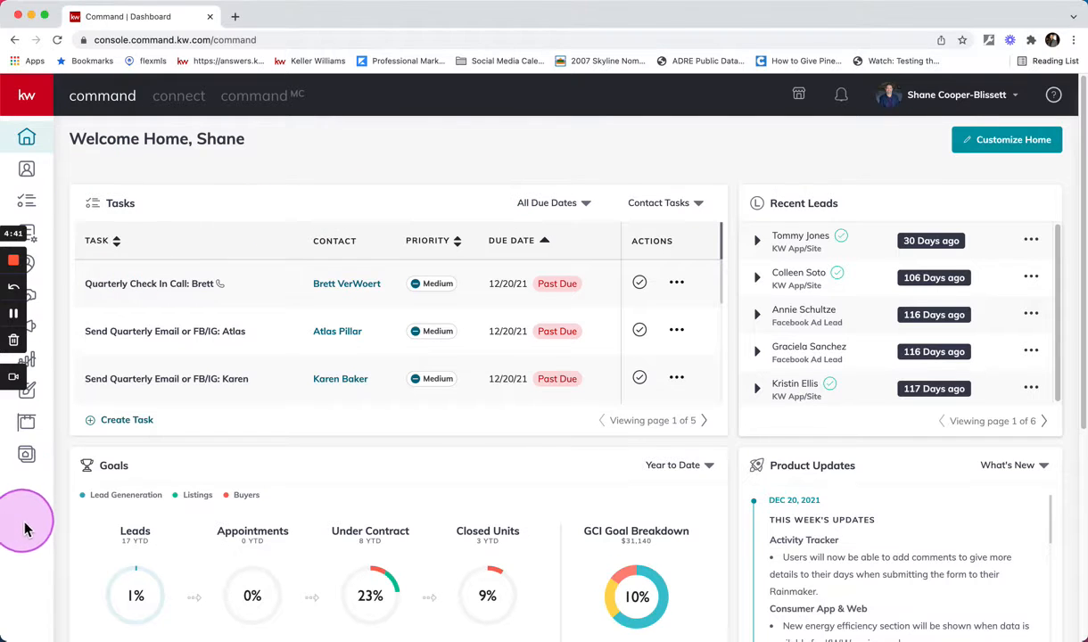
# Create a new sub-page on the agent site from the Consumer section
pyautogui.click(27, 458)
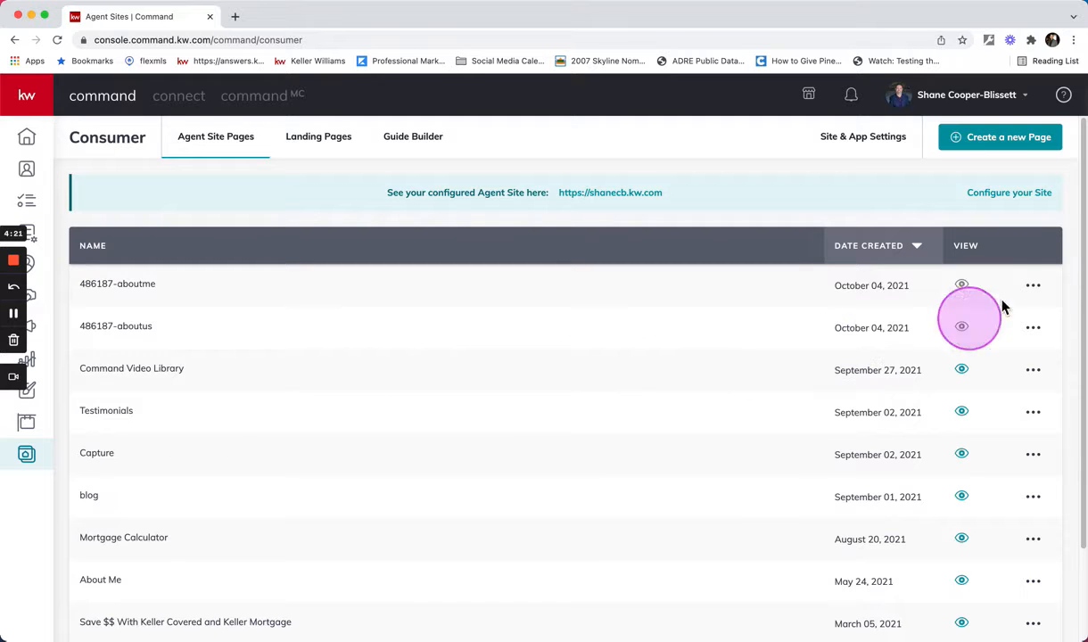
pyautogui.click(1001, 143)
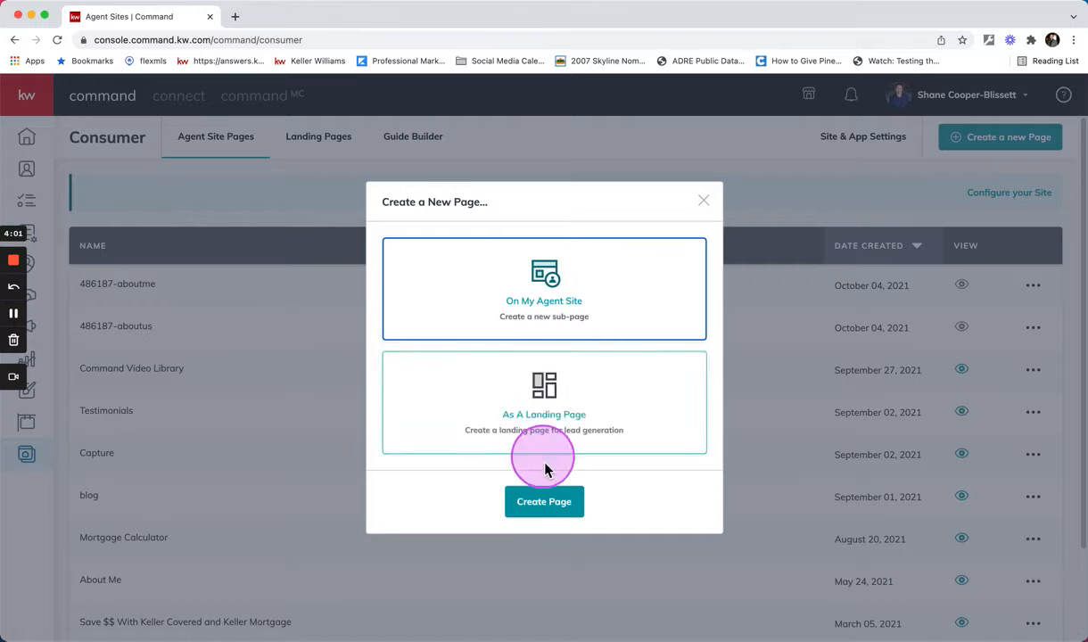
pyautogui.click(548, 514)
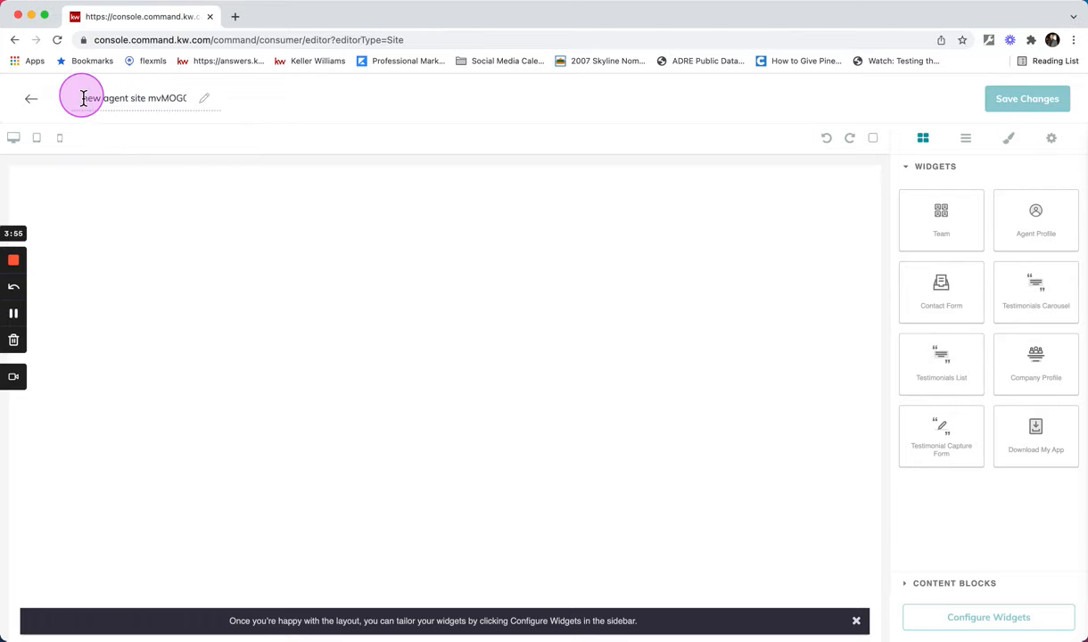
# Rename the new page to the agent's first name in the possessive followed by "Awesome Page"
pyautogui.moveTo(92, 98); pyautogui.dragTo(200, 105)
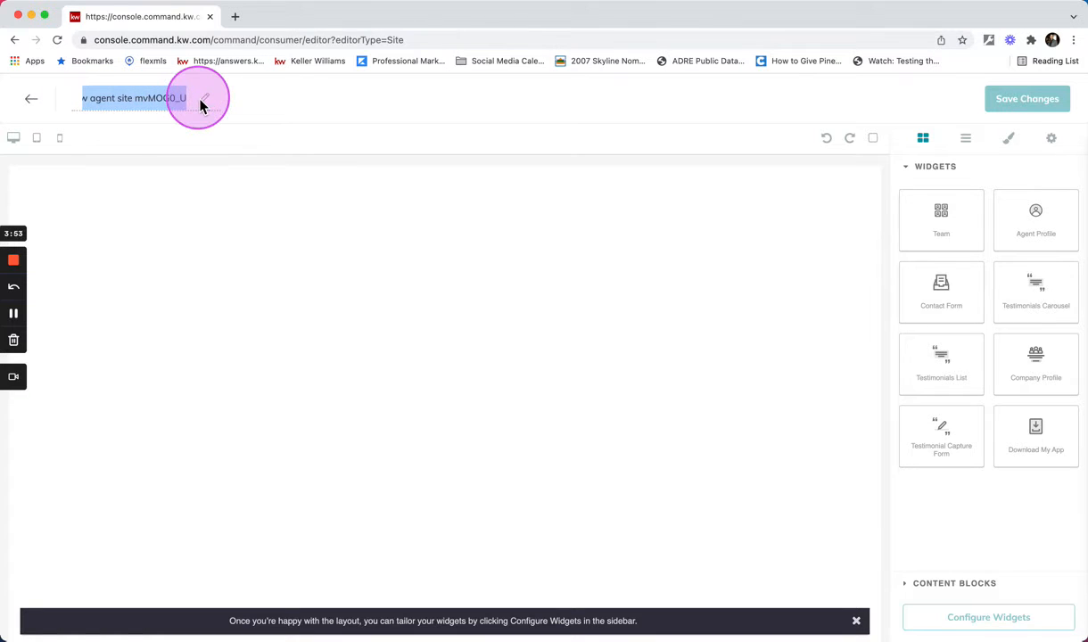
pyautogui.press('BackSpace')
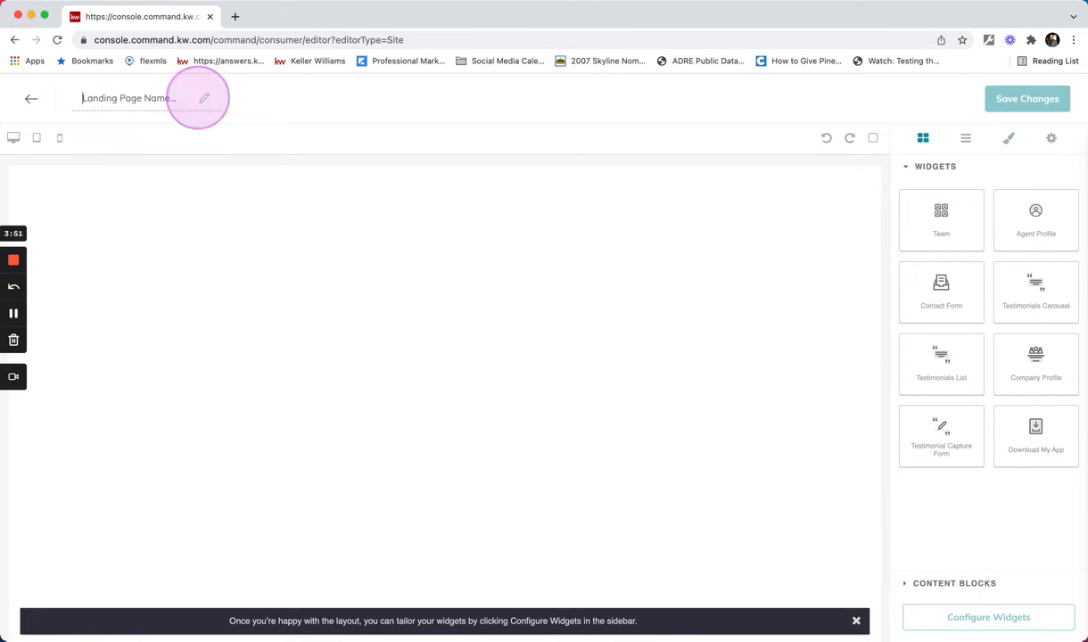
pyautogui.click(198, 97)
pyautogui.write("Shane's Awesome Page")
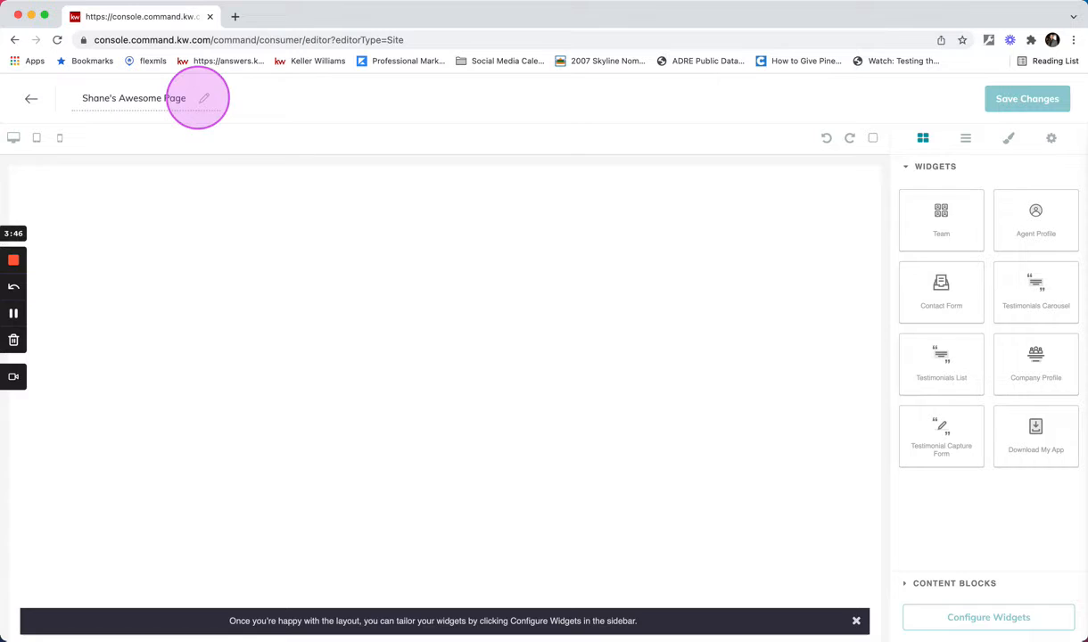
pyautogui.click(412, 322)
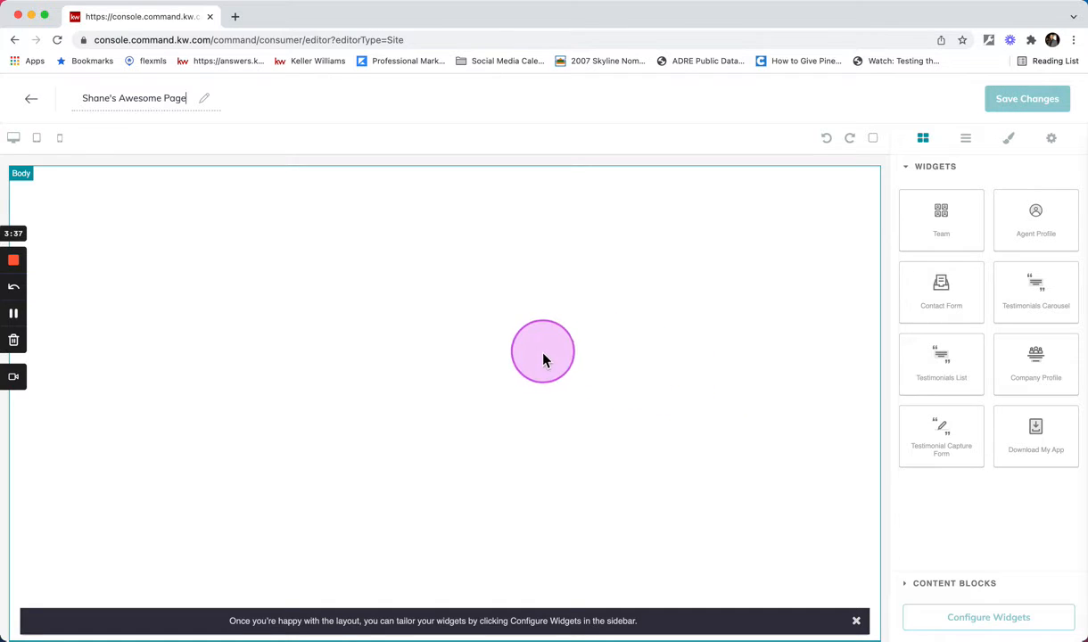
pyautogui.click(437, 400)
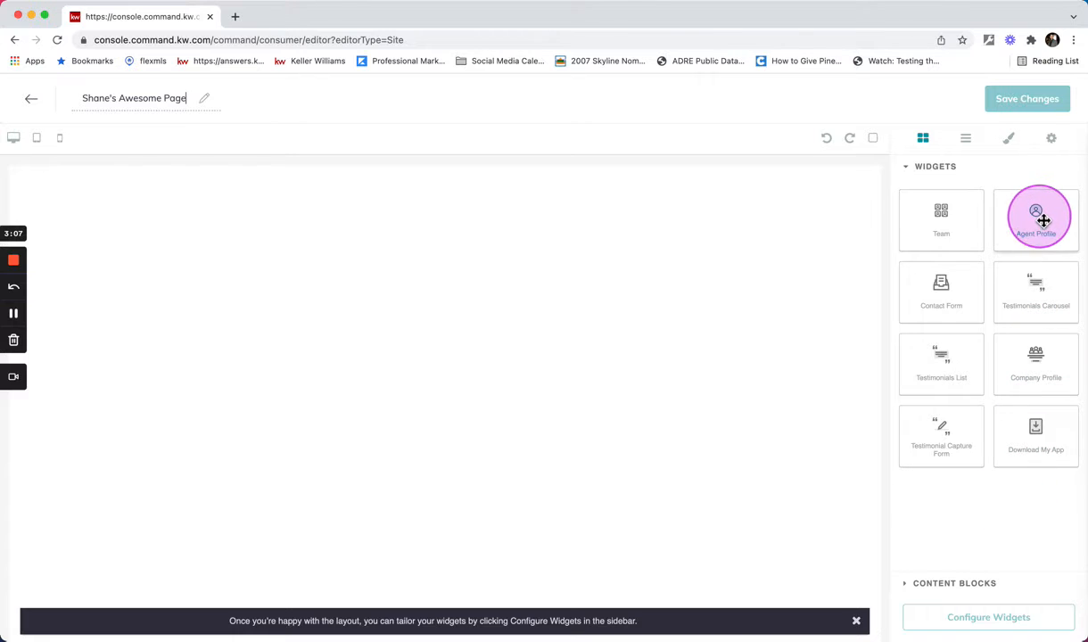
# Add the Agent Profile widget to the empty page body and review its content
pyautogui.moveTo(1046, 222); pyautogui.dragTo(636, 252)
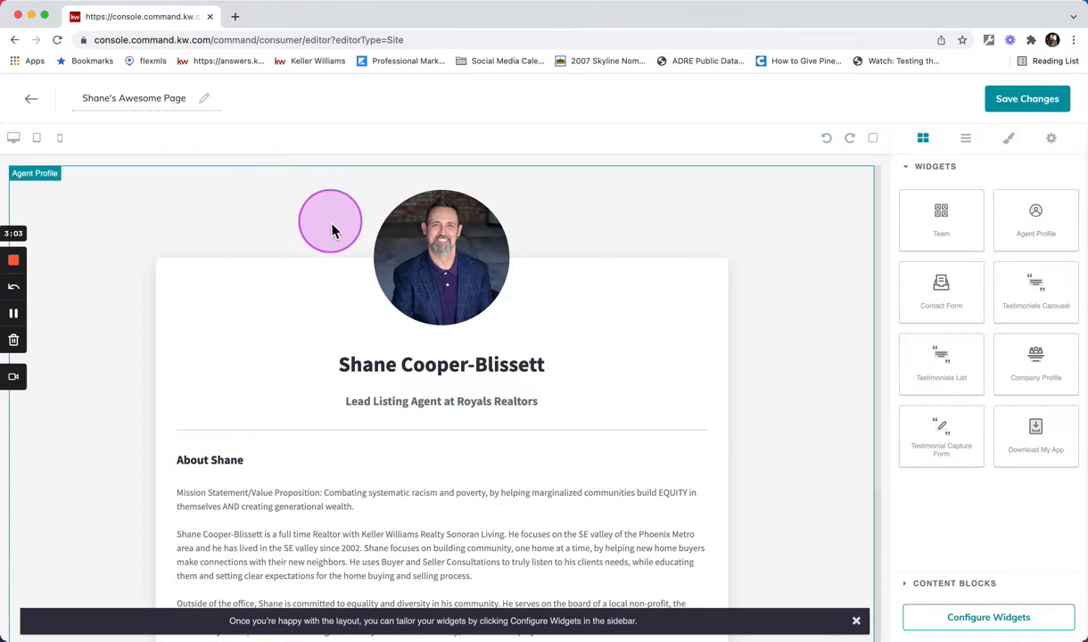
pyautogui.scroll(-3, 499, 383)
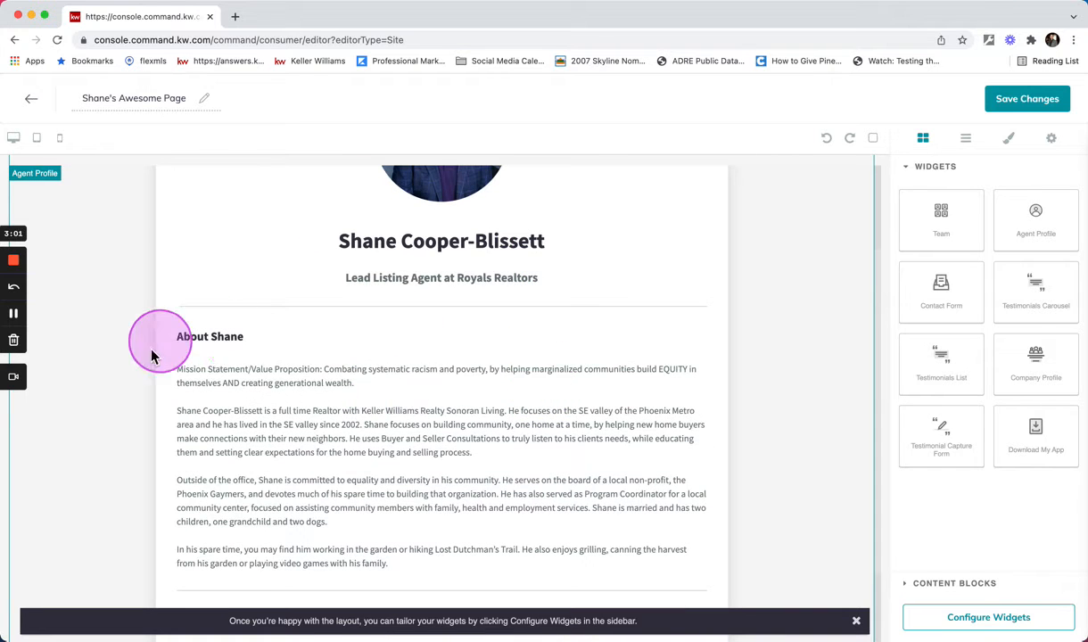
pyautogui.scroll(-2, 589, 456)
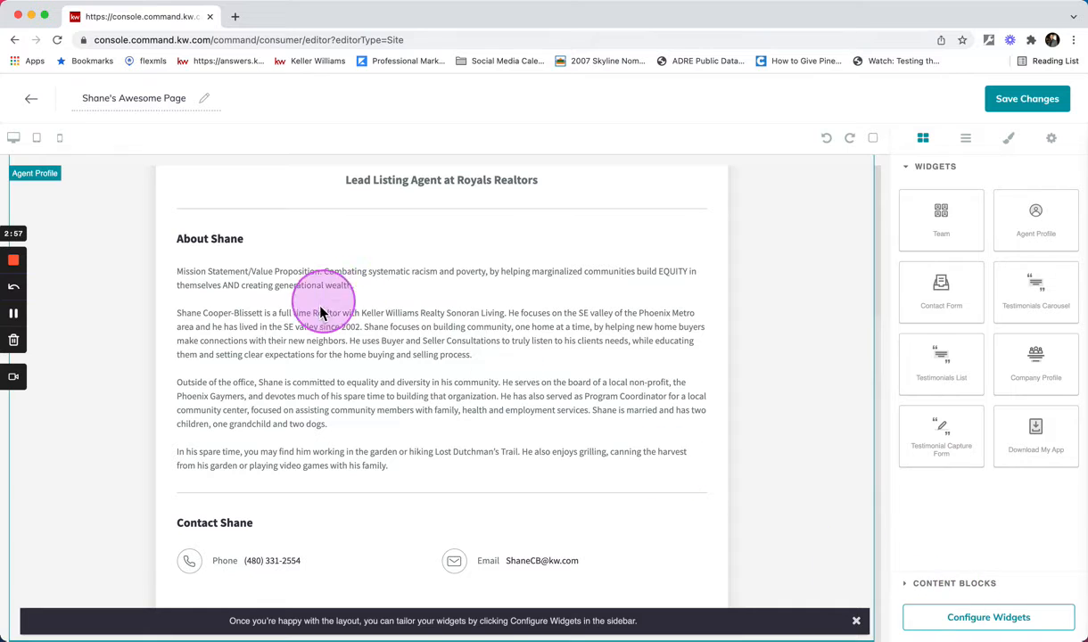
# Configure the Agent Profile widget with "Director of Agent Services" as the role and company
pyautogui.click(988, 619)
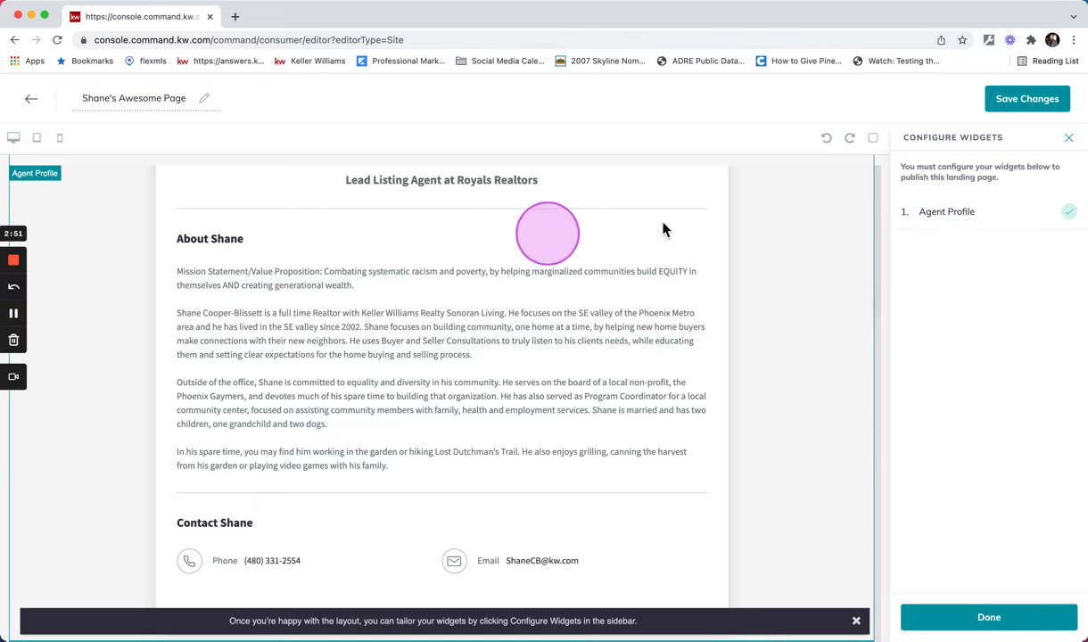
pyautogui.click(984, 216)
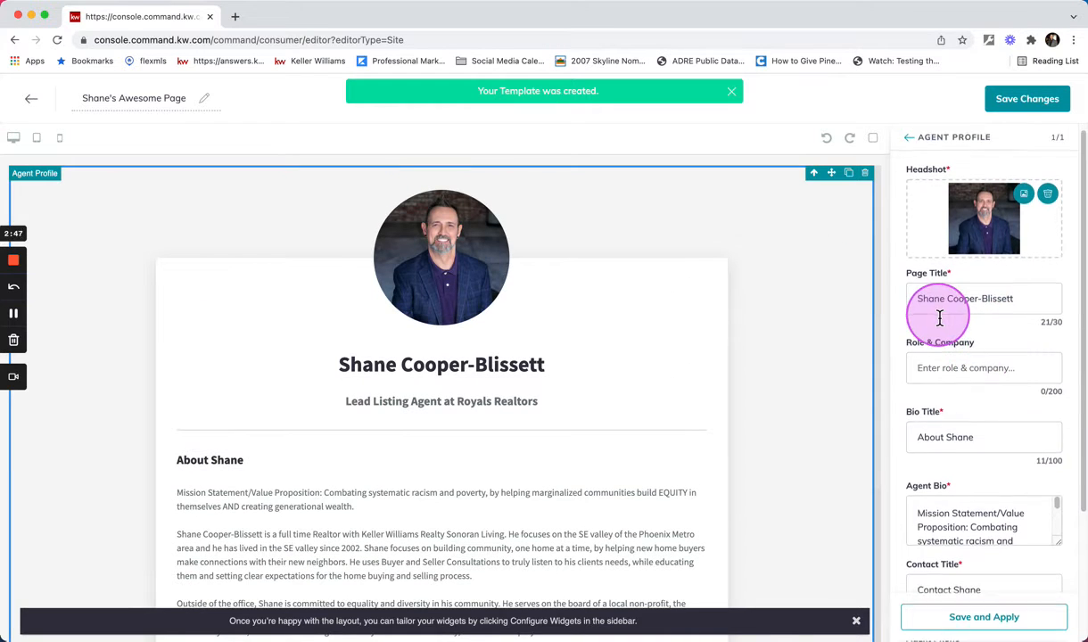
pyautogui.click(934, 364)
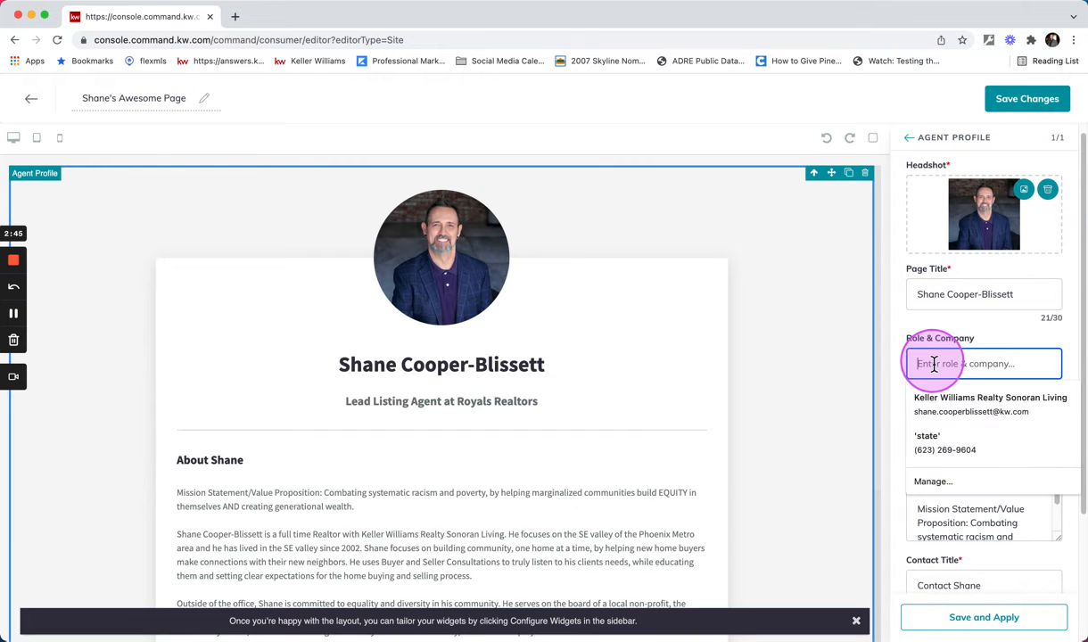
pyautogui.write('Director of Agent Services')
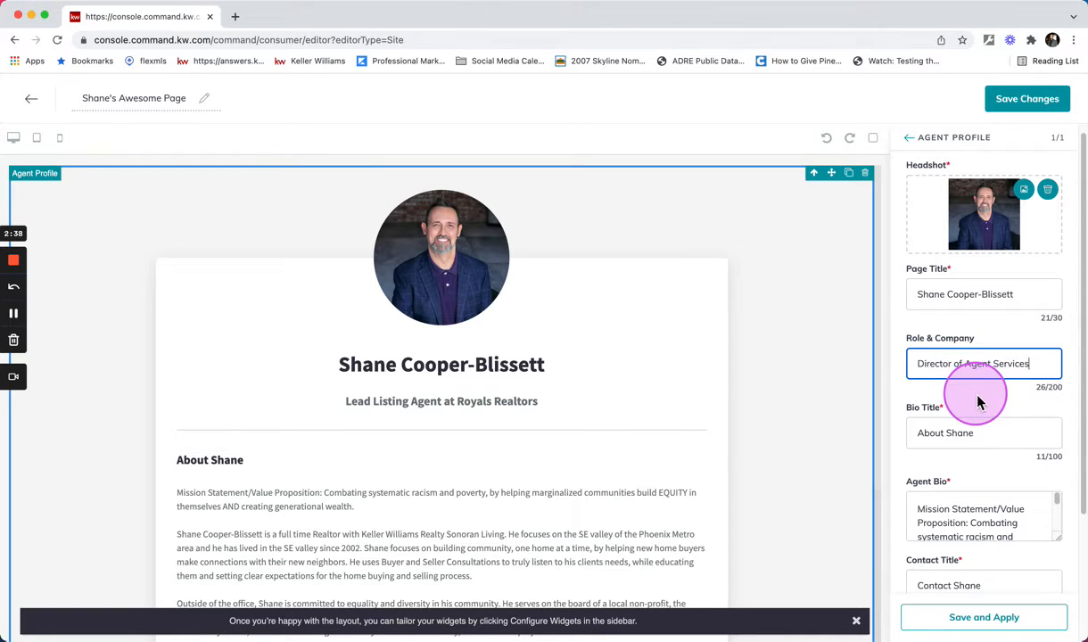
# Replace the agent bio with the agent's first name followed by "is so cool and awesome!"
pyautogui.scroll(-1, 980, 403)
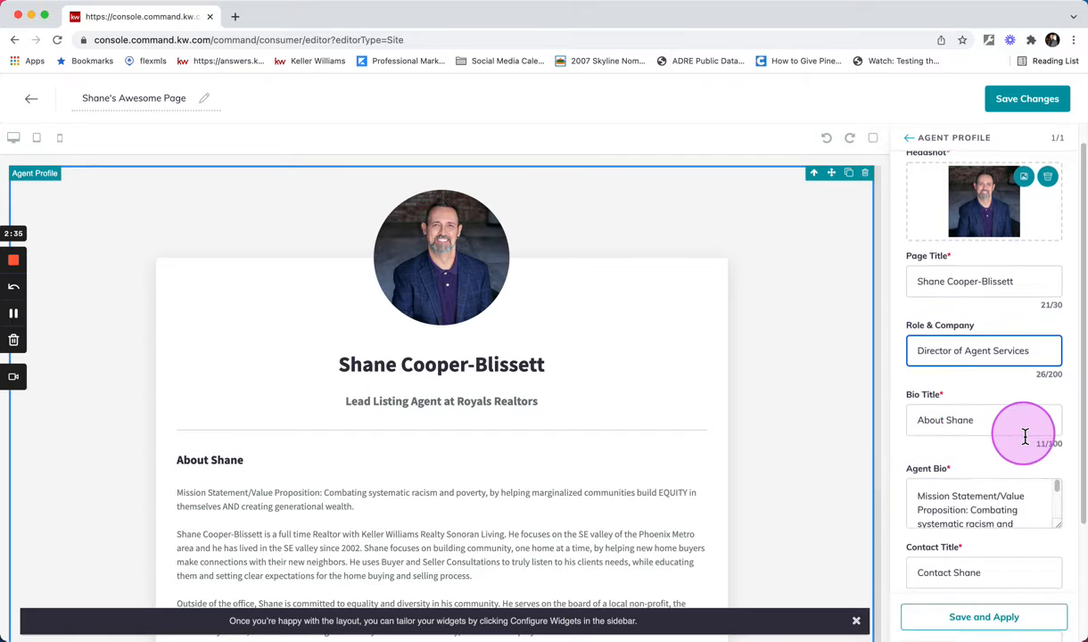
pyautogui.scroll(-3, 1031, 438)
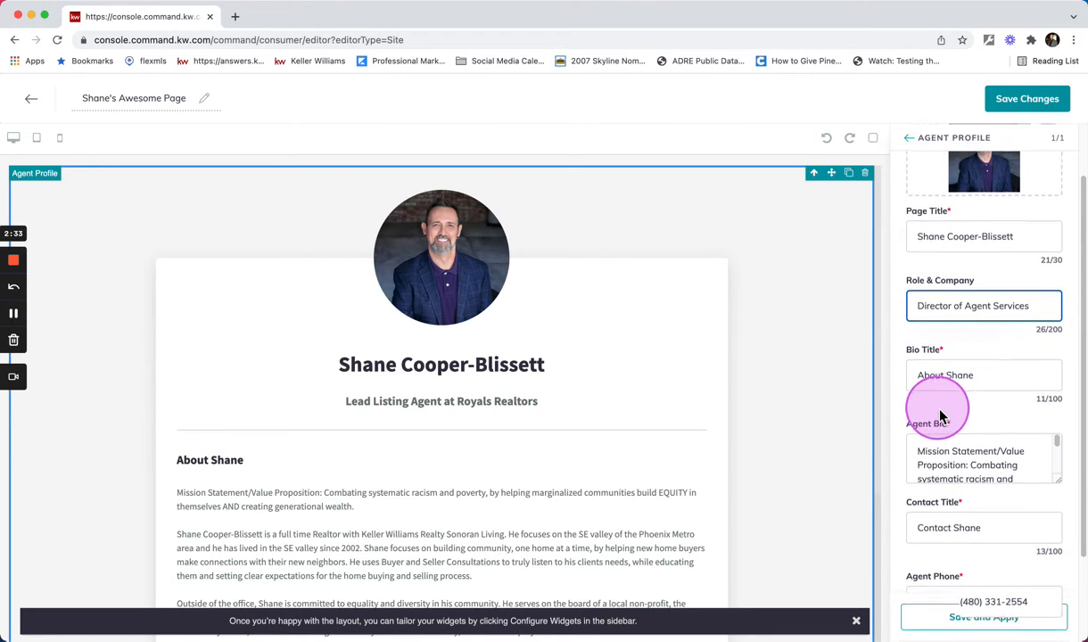
pyautogui.scroll(-1, 1039, 401)
pyautogui.scroll(-8, 1043, 393)
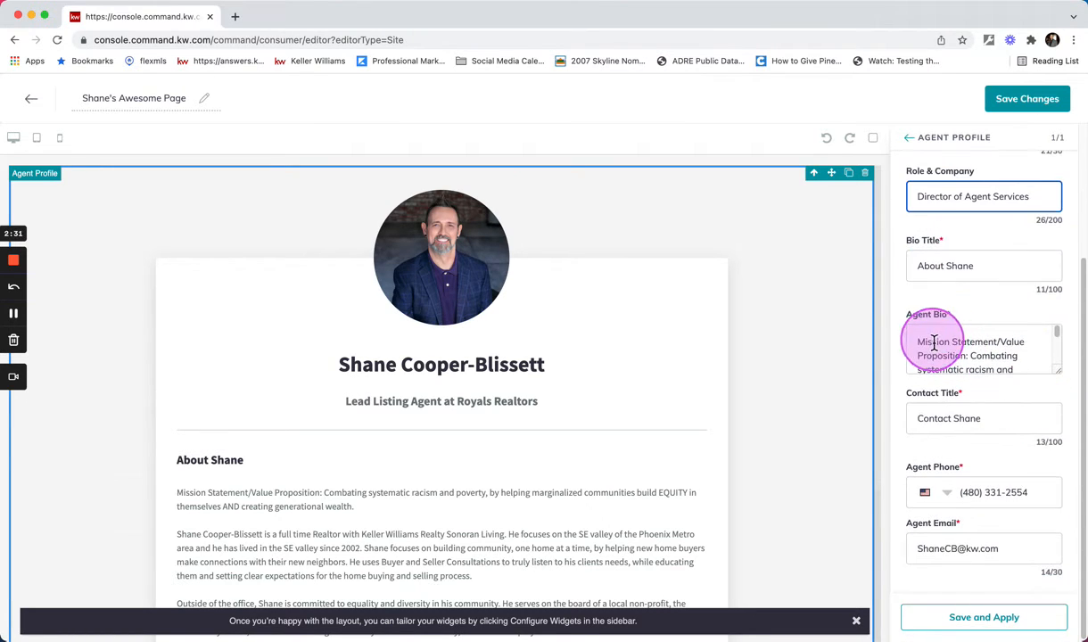
pyautogui.moveTo(922, 346); pyautogui.dragTo(1053, 424)
pyautogui.press('BackSpace')
pyautogui.write('Sha')
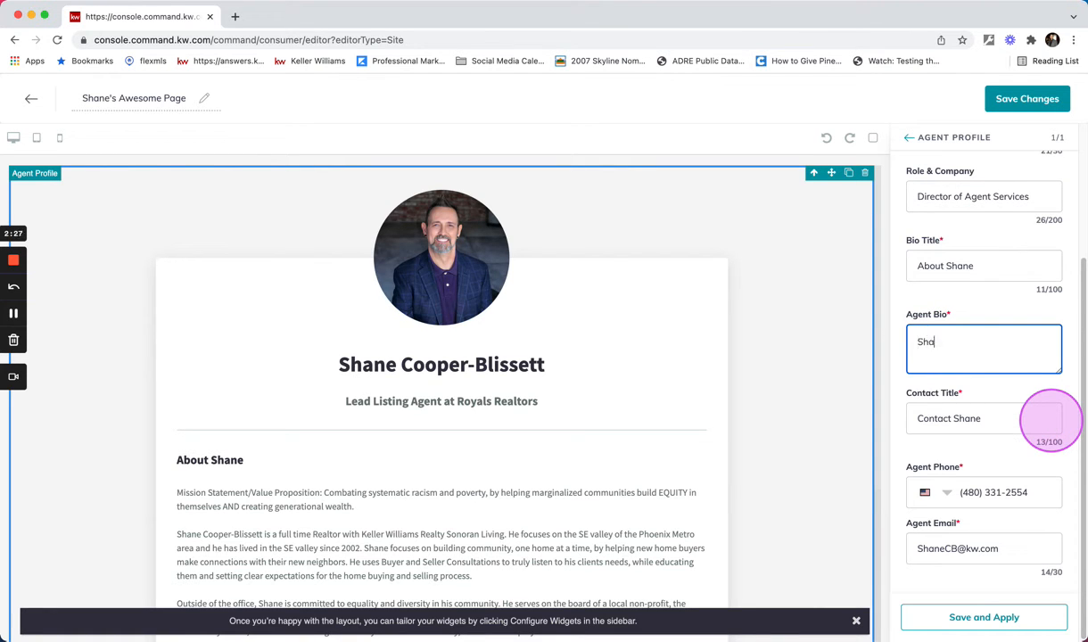
pyautogui.write('ne is so cool and a')
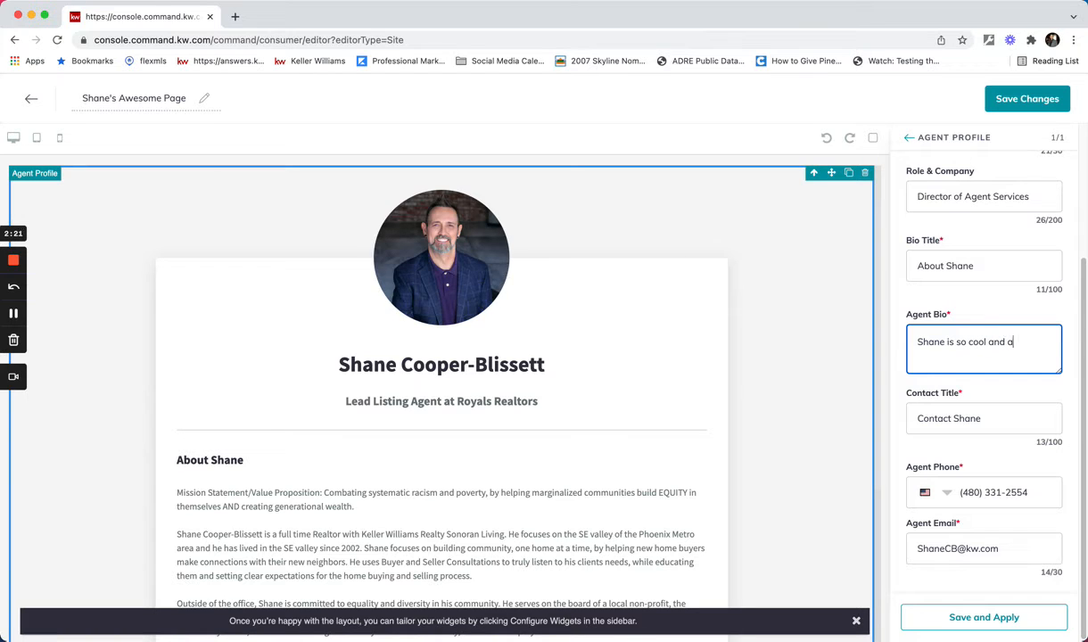
pyautogui.write('wesome!')
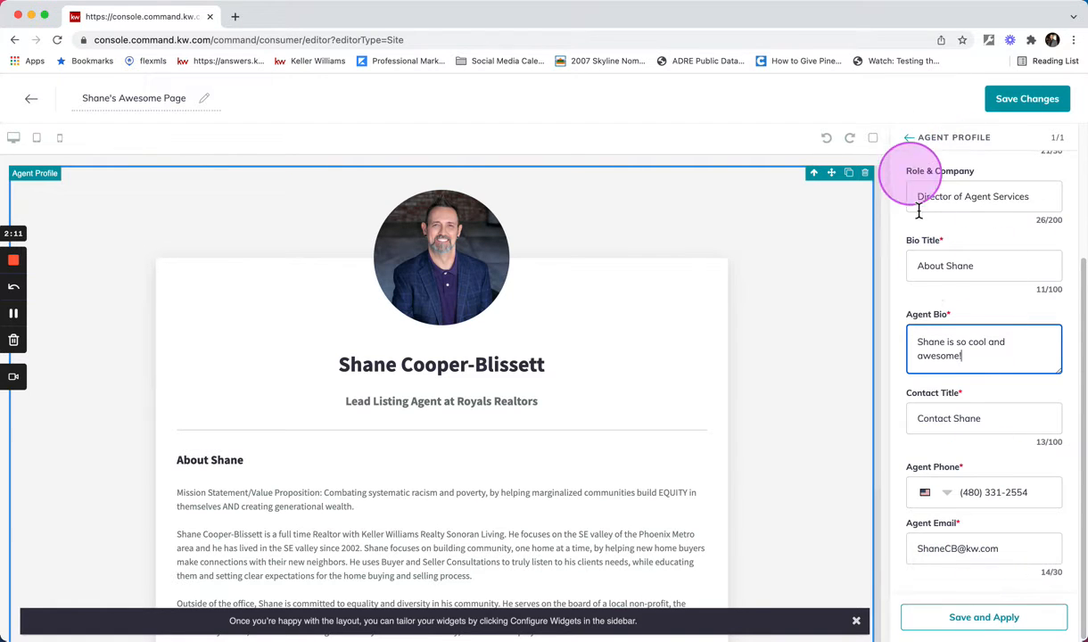
# Apply the profile edits and save the page, continuing to the site and app settings for publishing
pyautogui.click(981, 617)
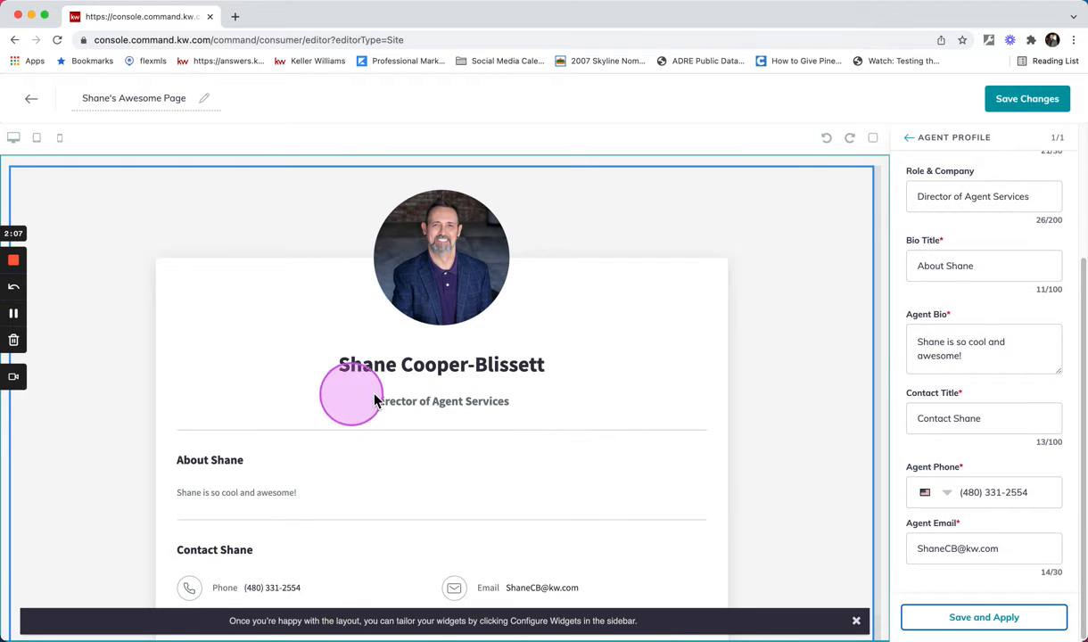
pyautogui.scroll(-1, 567, 441)
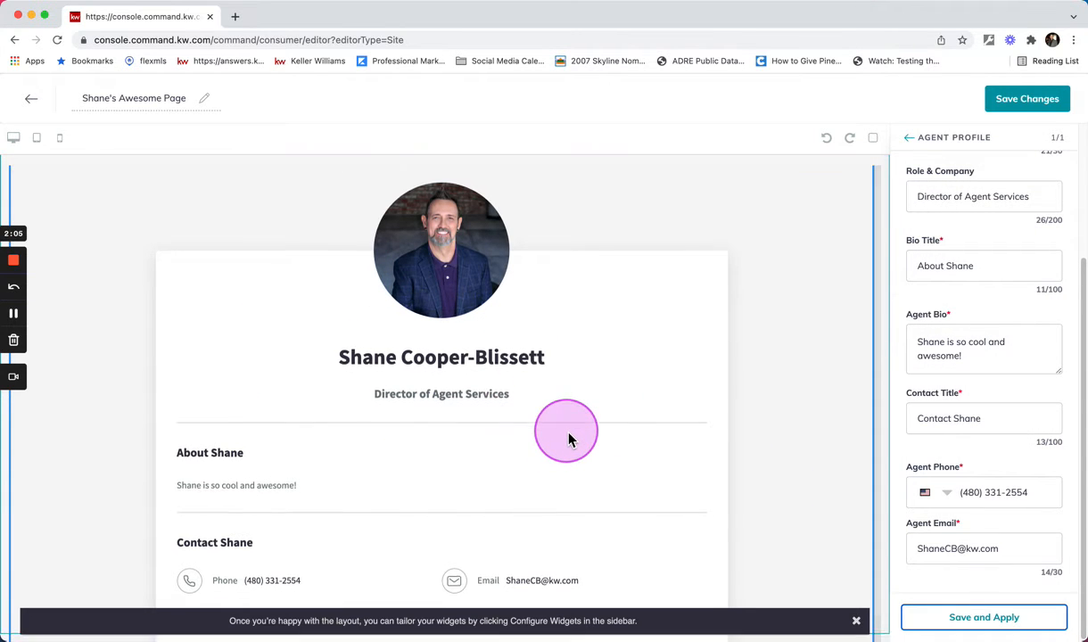
pyautogui.click(1033, 103)
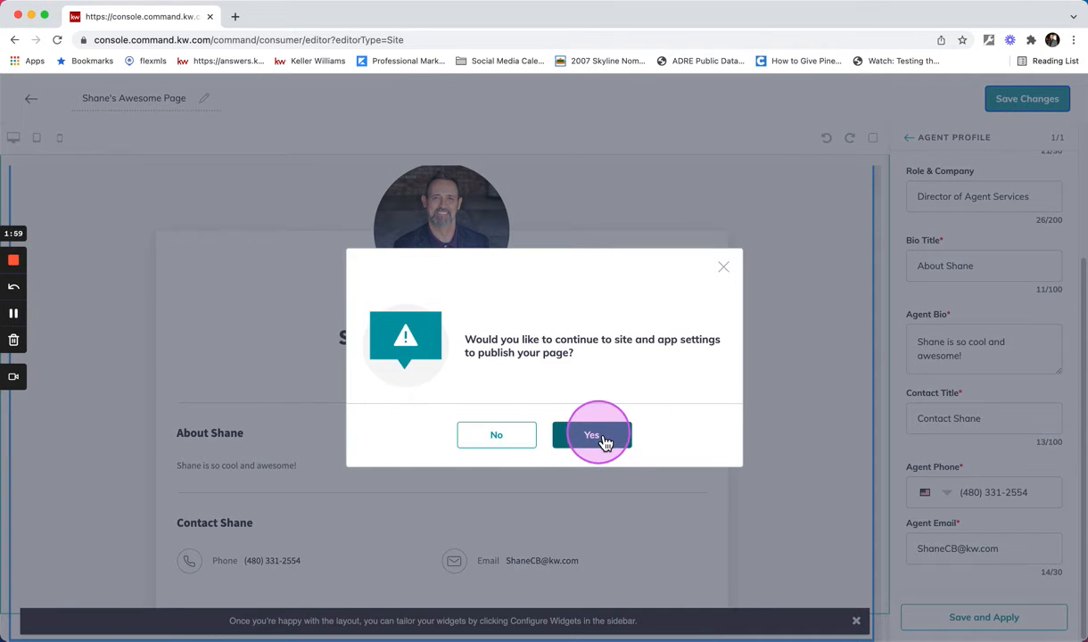
pyautogui.click(593, 435)
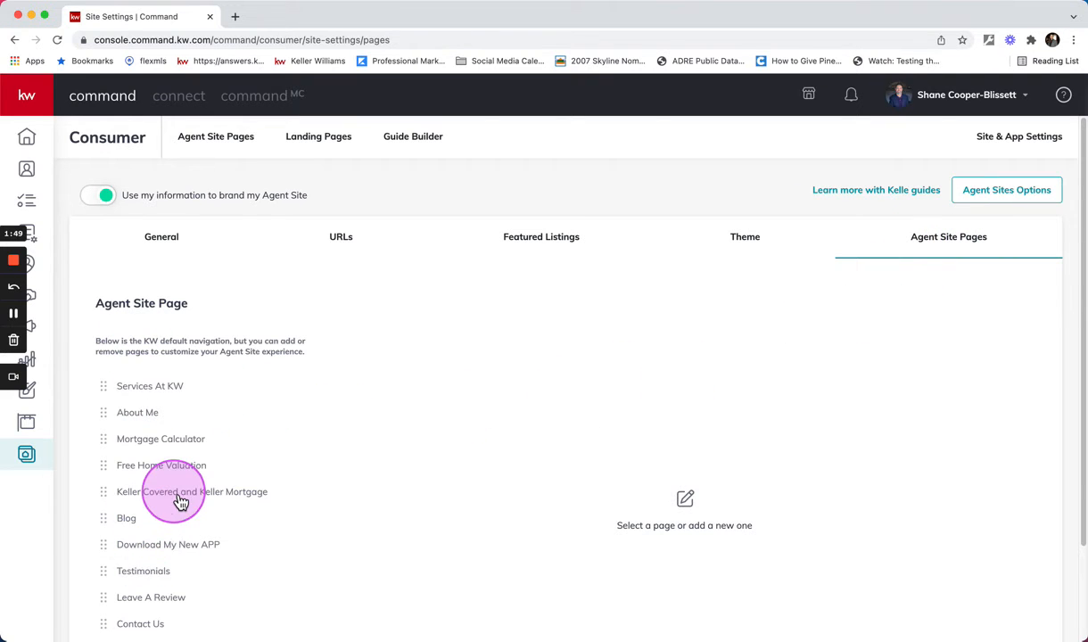
# Add a page to the agent site navigation, choosing the "Awesome Page" created on December 29, 2021
pyautogui.scroll(-2, 177, 500)
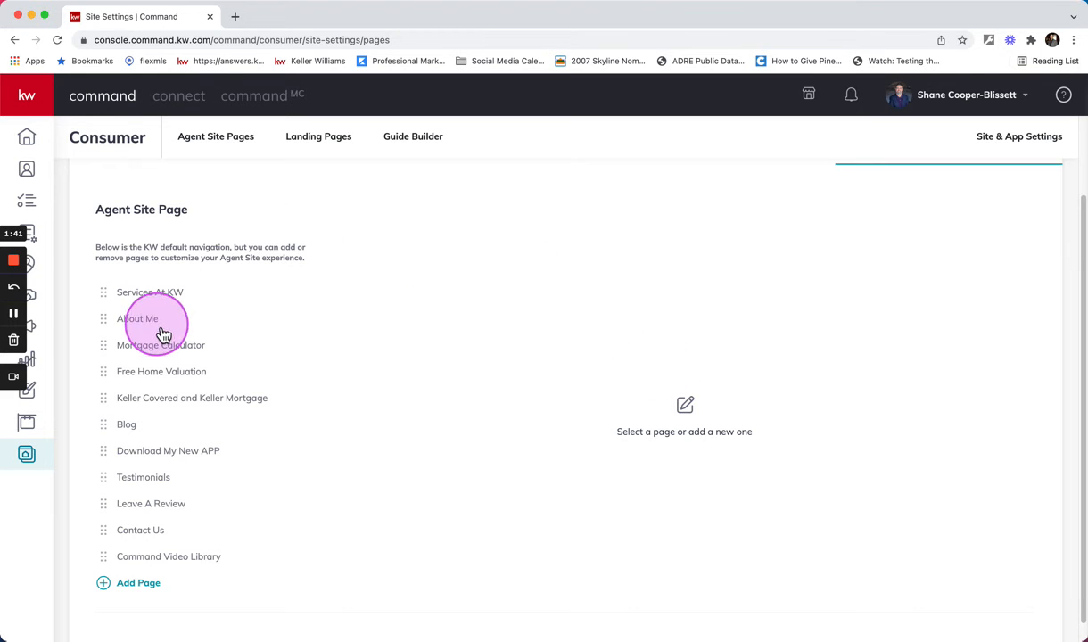
pyautogui.click(136, 591)
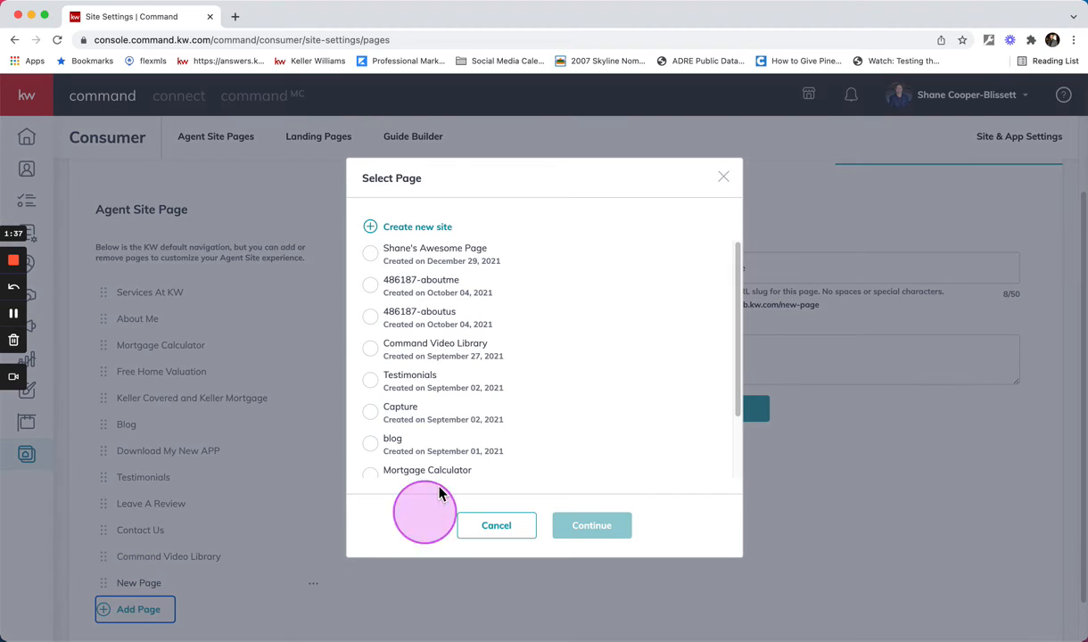
pyautogui.scroll(-1, 427, 295)
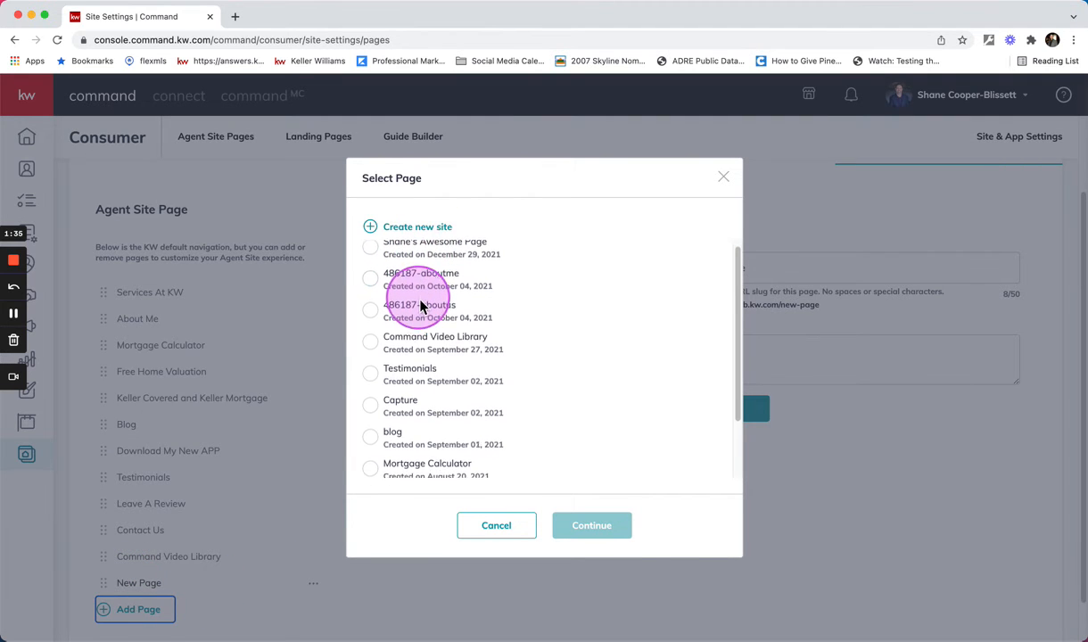
pyautogui.scroll(-3, 425, 294)
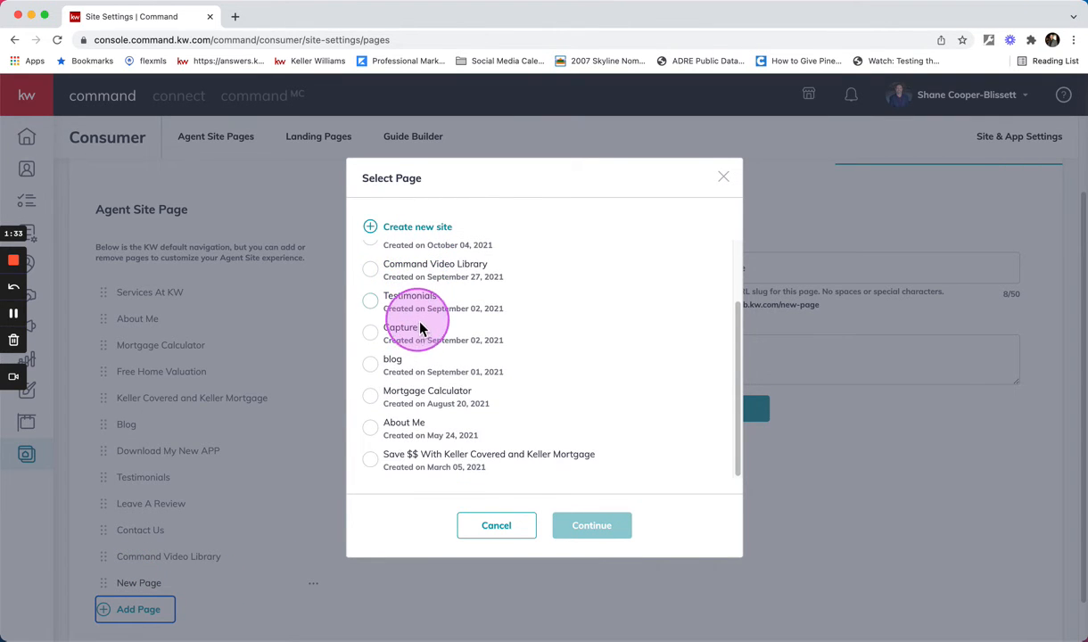
pyautogui.scroll(3, 425, 330)
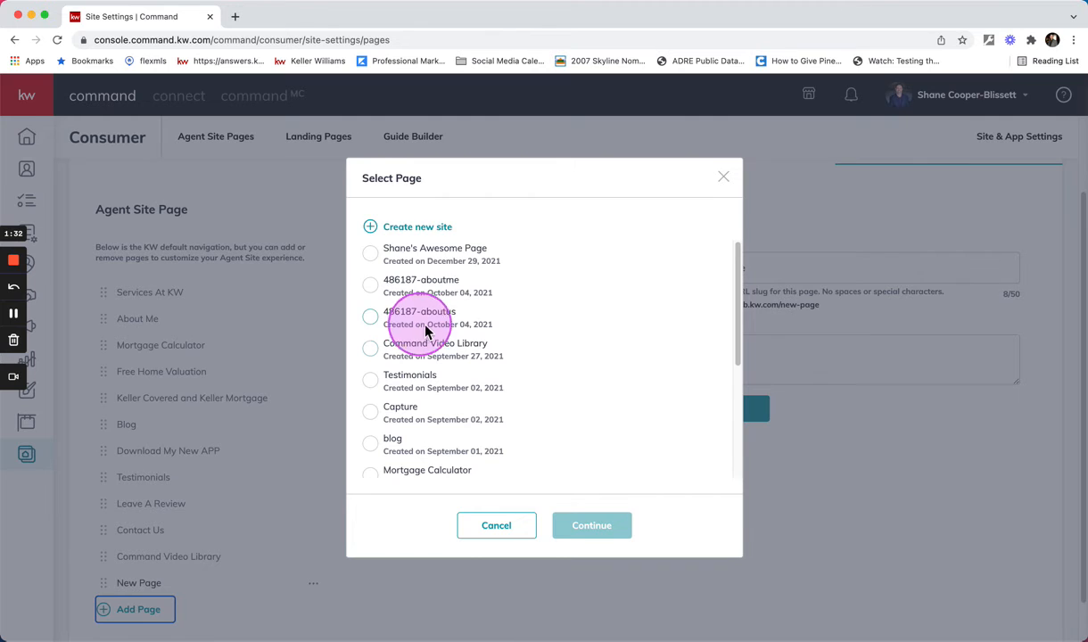
pyautogui.click(373, 255)
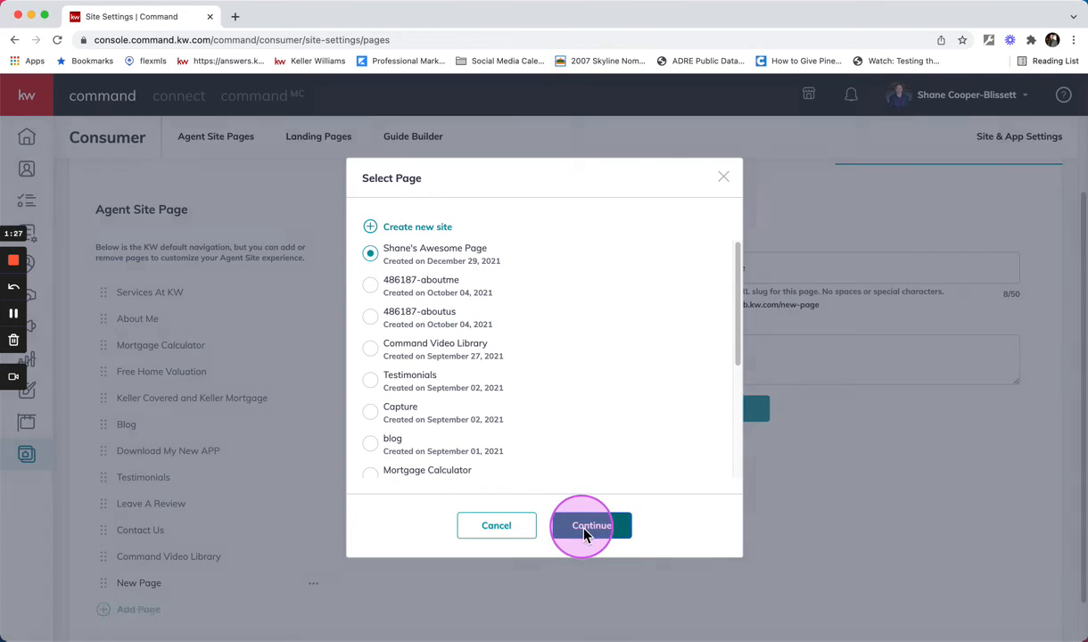
pyautogui.click(585, 532)
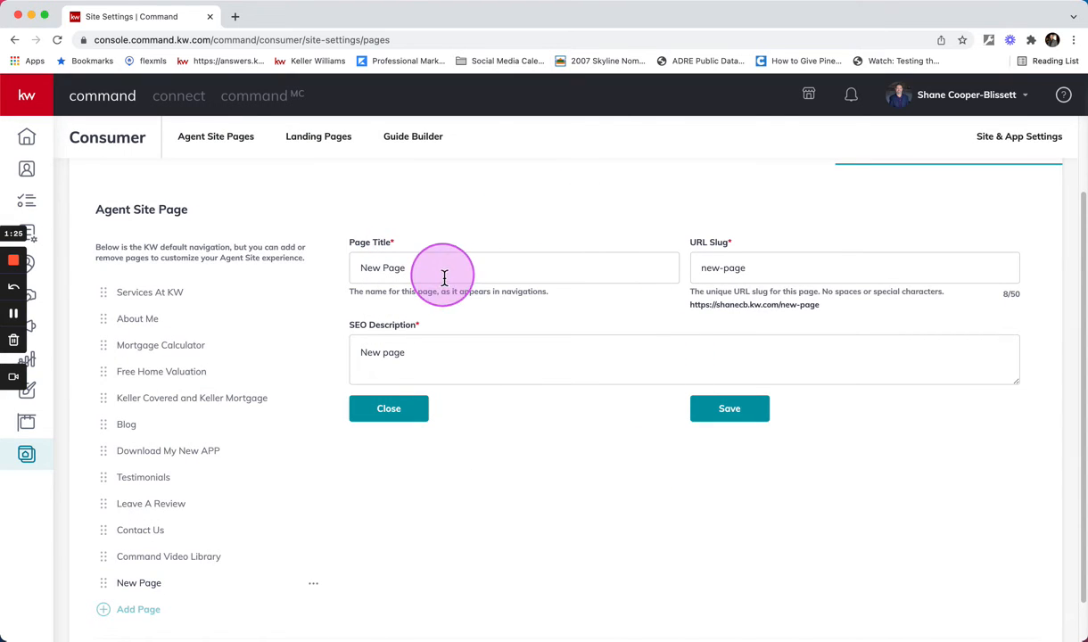
# Set the added page's title to the agent's first name in the possessive followed by "Awesome Page"
pyautogui.moveTo(444, 275); pyautogui.dragTo(354, 275)
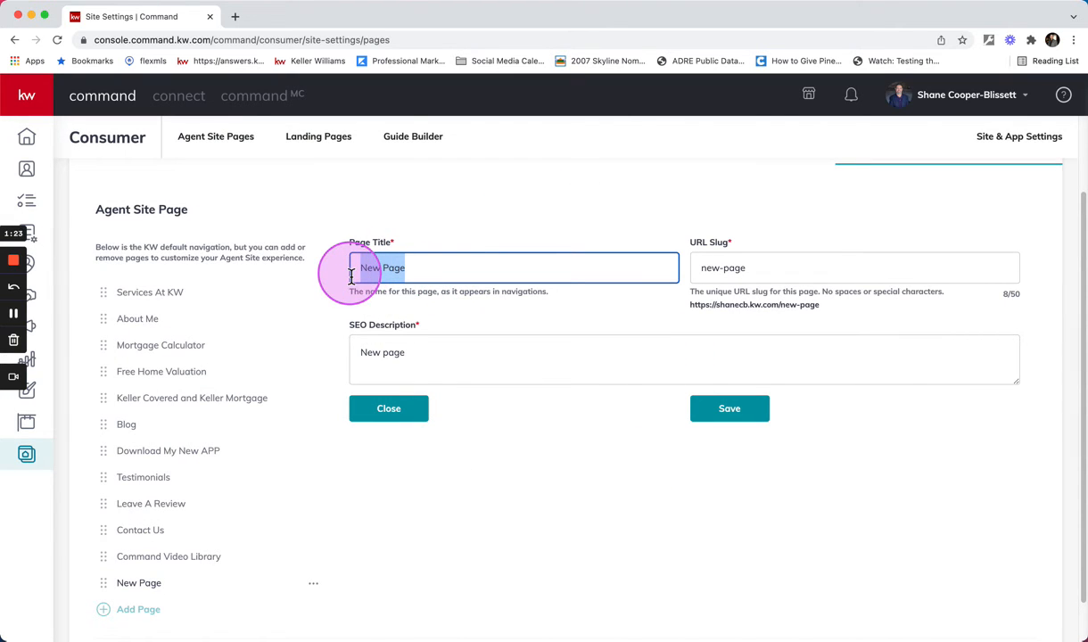
pyautogui.write("Shane'")
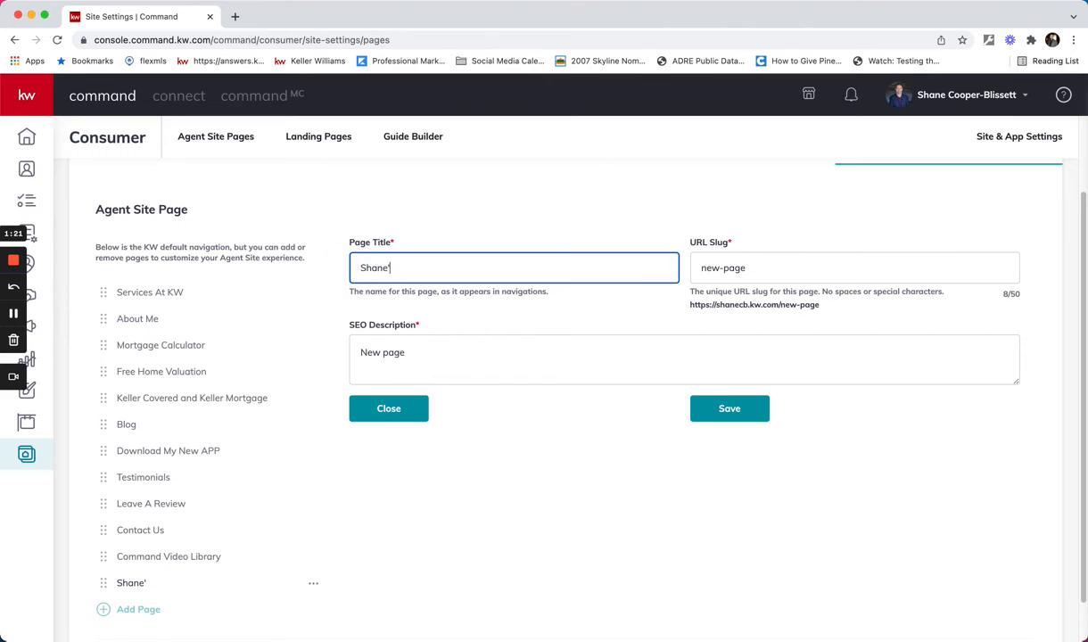
pyautogui.write('s Awesome Page')
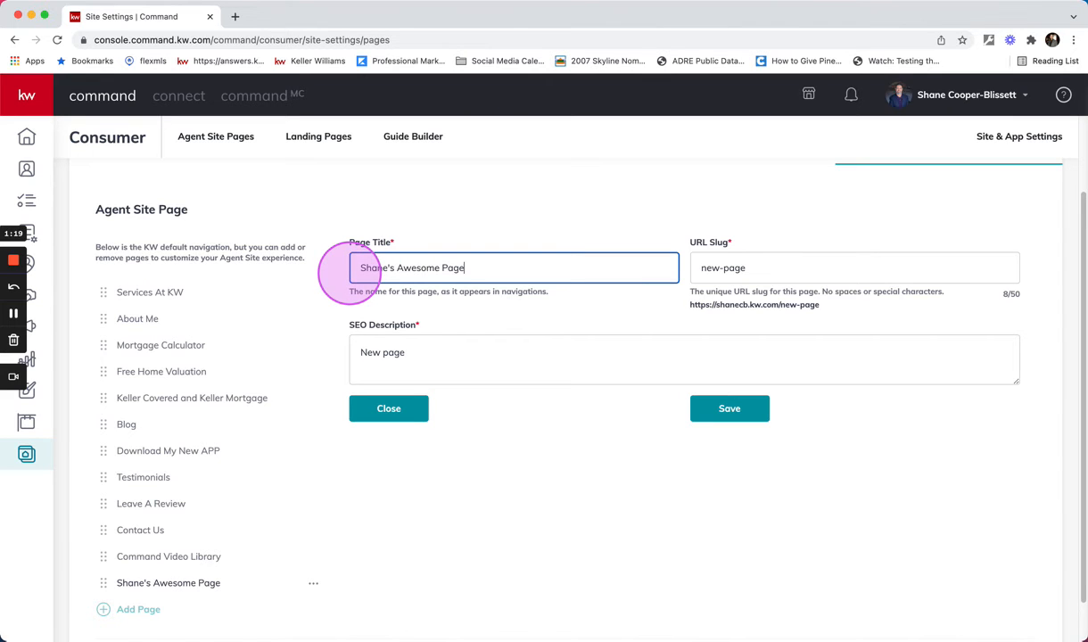
# Set the added page's URL slug to the agent's lowercase first name followed by "-is-awesome" and save the page settings
pyautogui.click(766, 268)
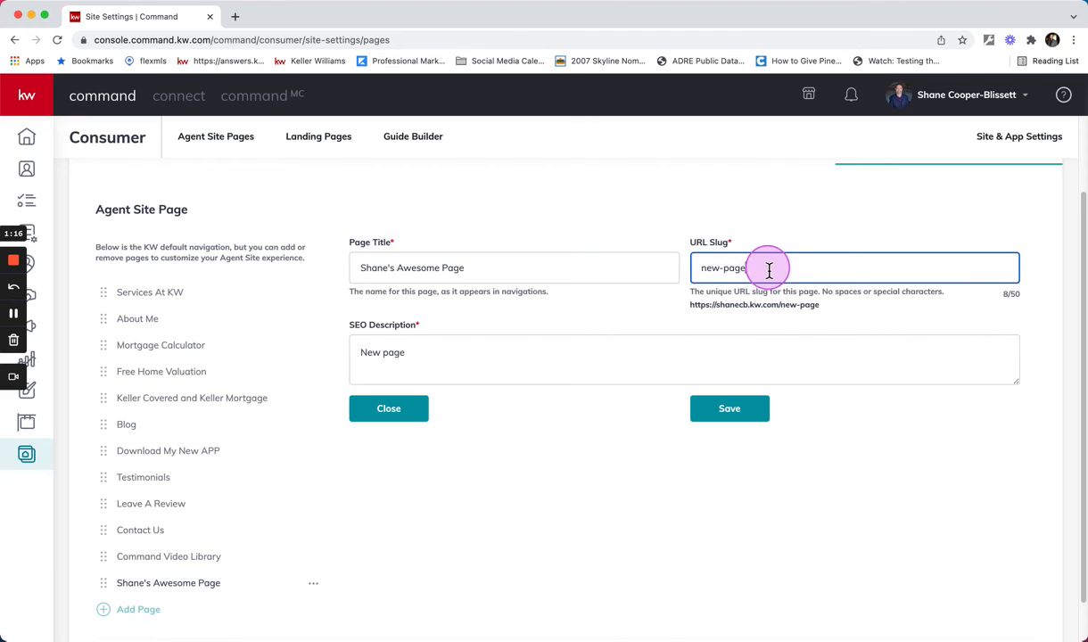
pyautogui.moveTo(767, 270); pyautogui.dragTo(695, 270)
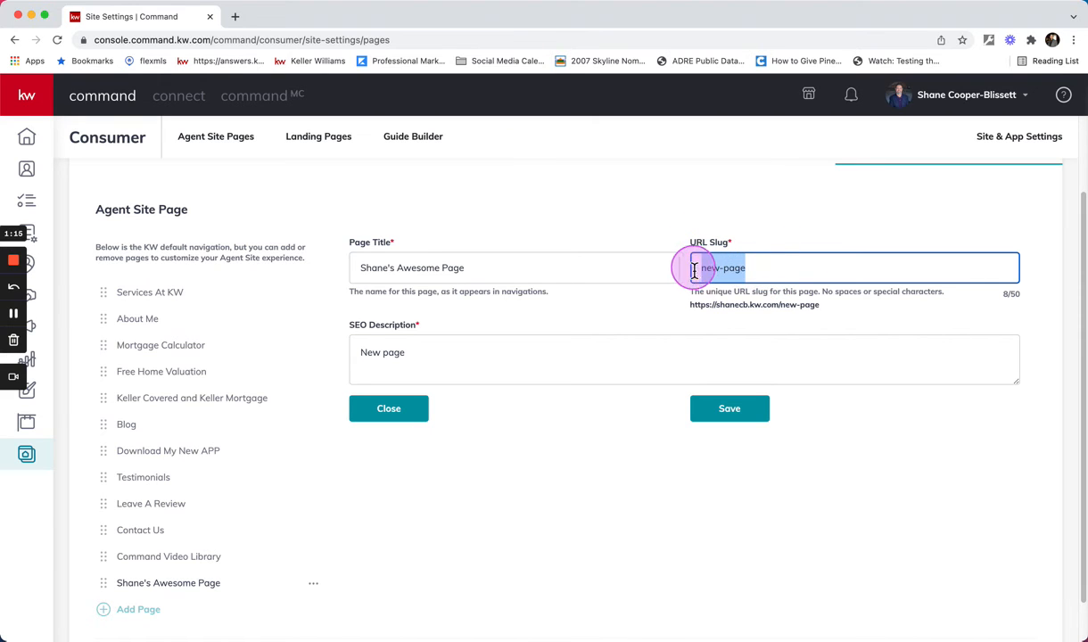
pyautogui.click(785, 307)
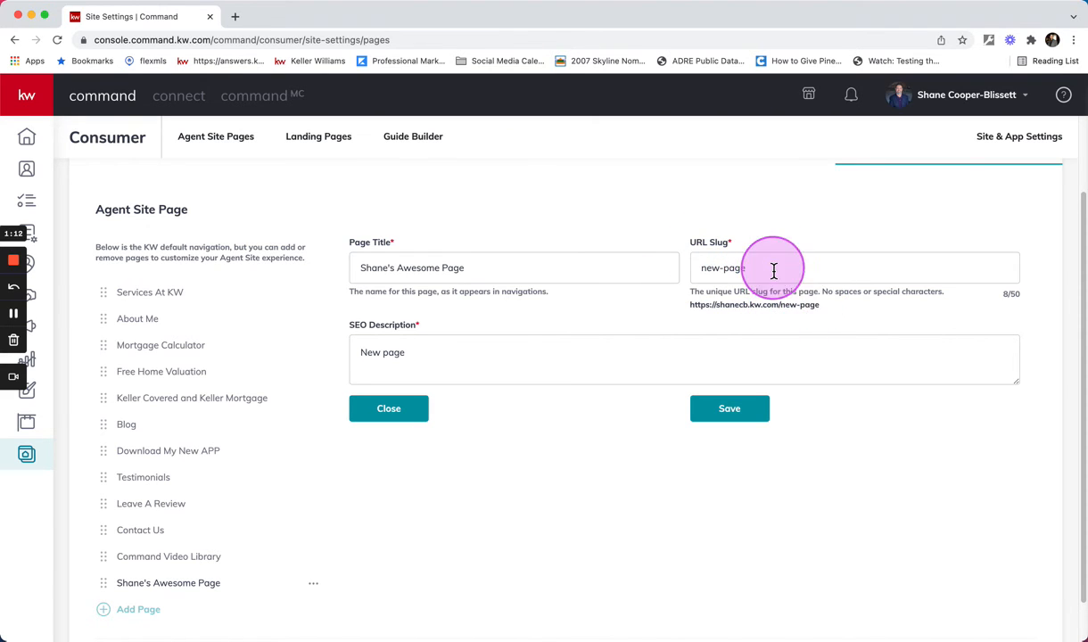
pyautogui.moveTo(772, 269); pyautogui.dragTo(687, 279)
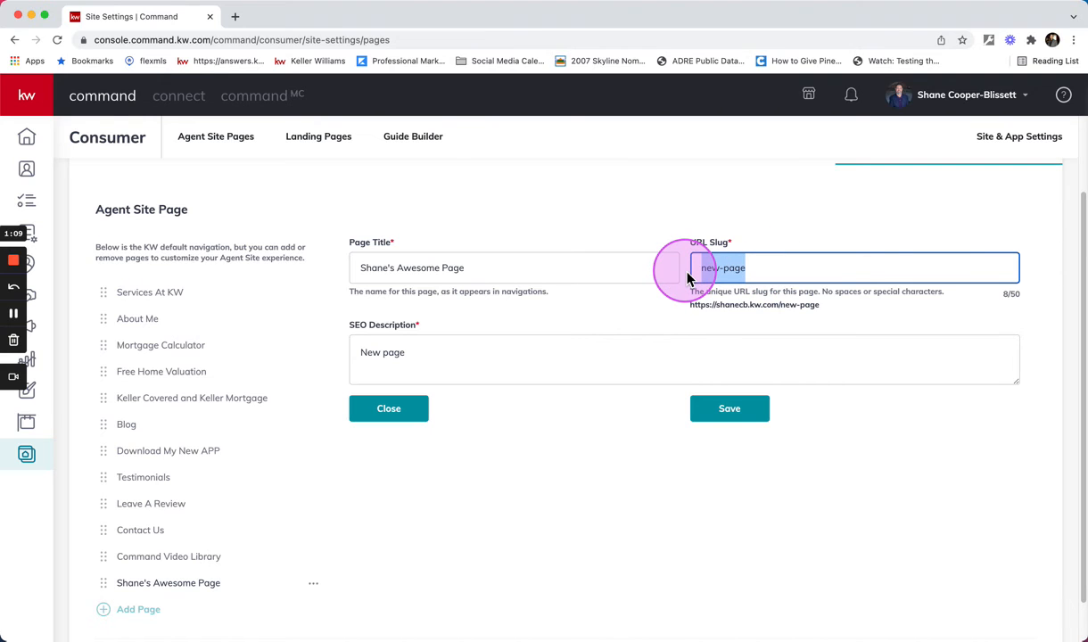
pyautogui.write('shane-is-')
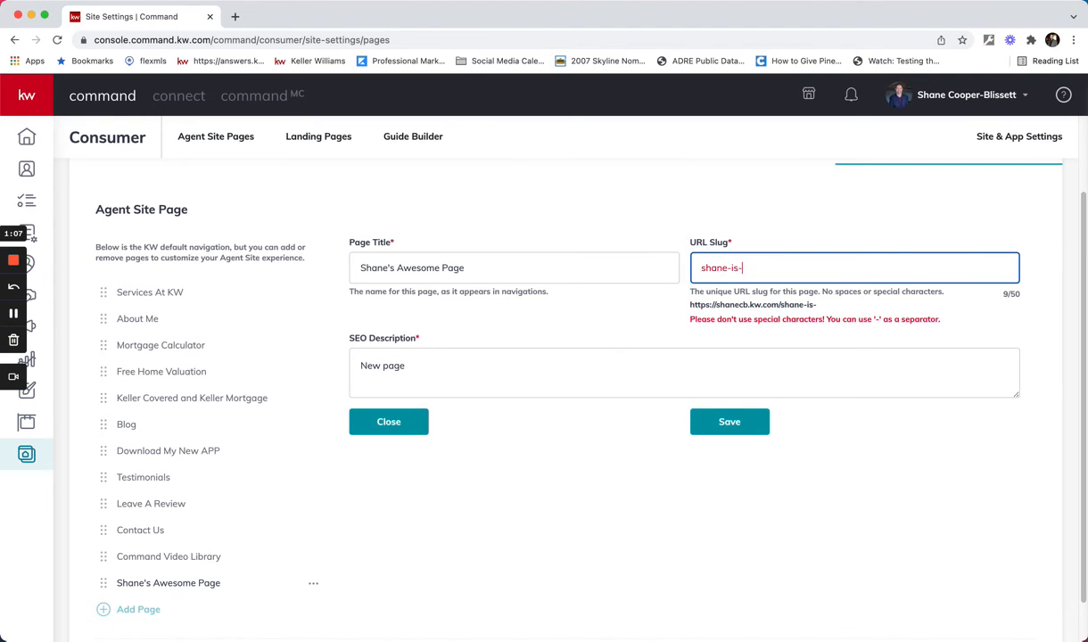
pyautogui.write('awesome')
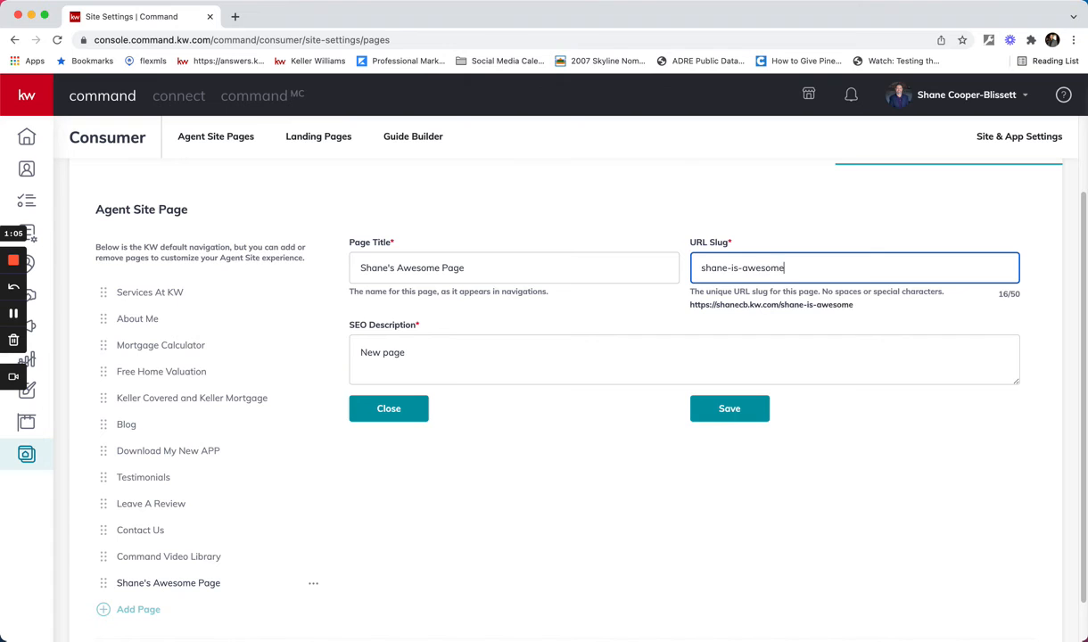
pyautogui.click(473, 362)
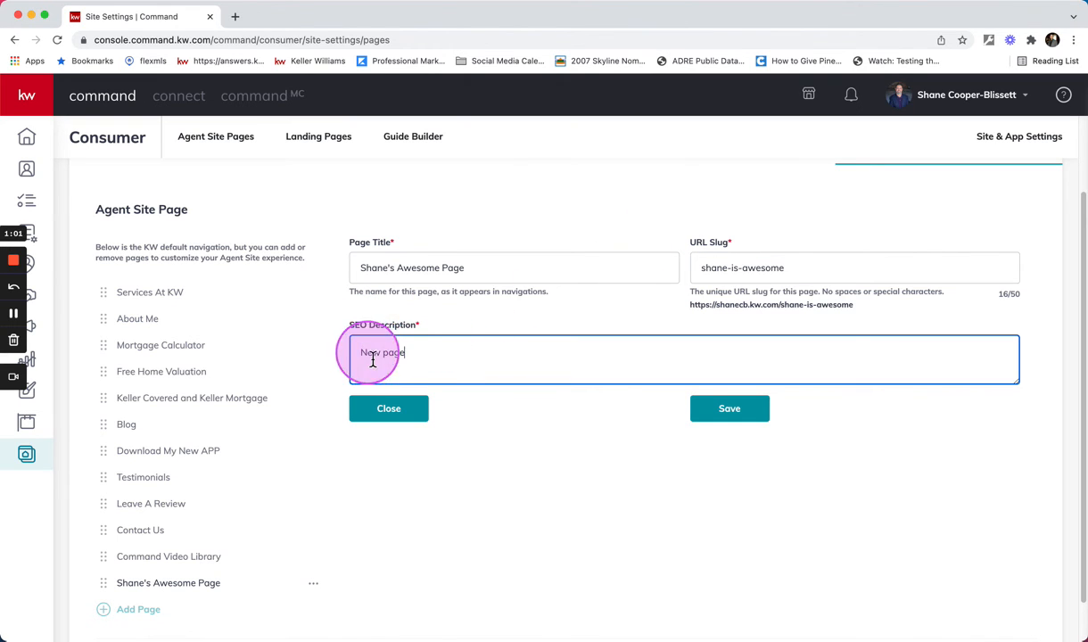
pyautogui.click(733, 420)
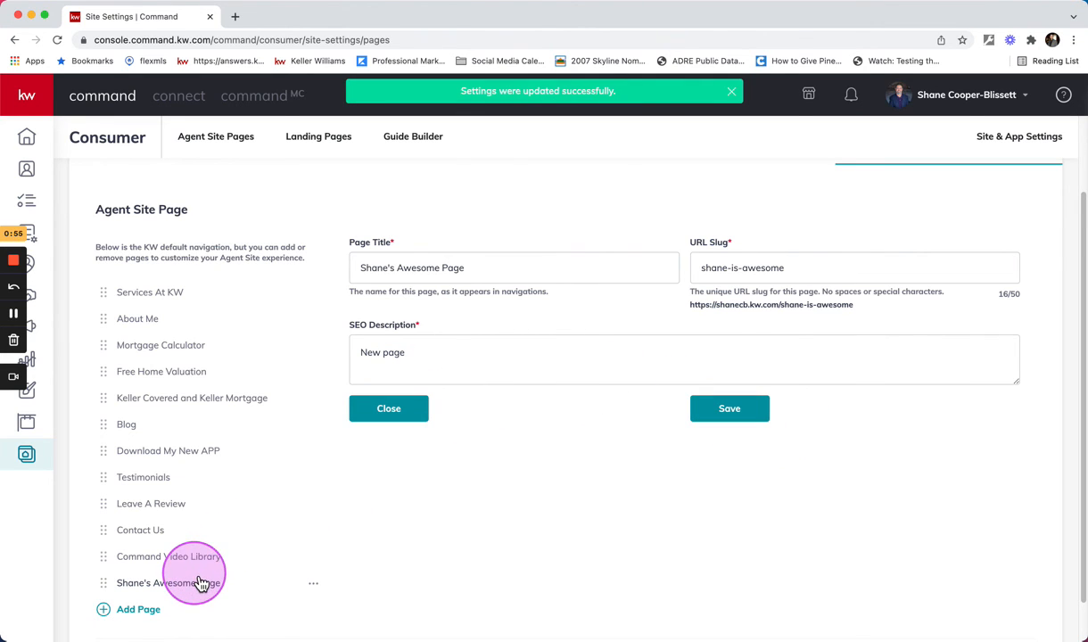
# Open the agent's public kw.com site in a new browser tab and view the added Awesome Page from its site navigation
pyautogui.click(236, 20)
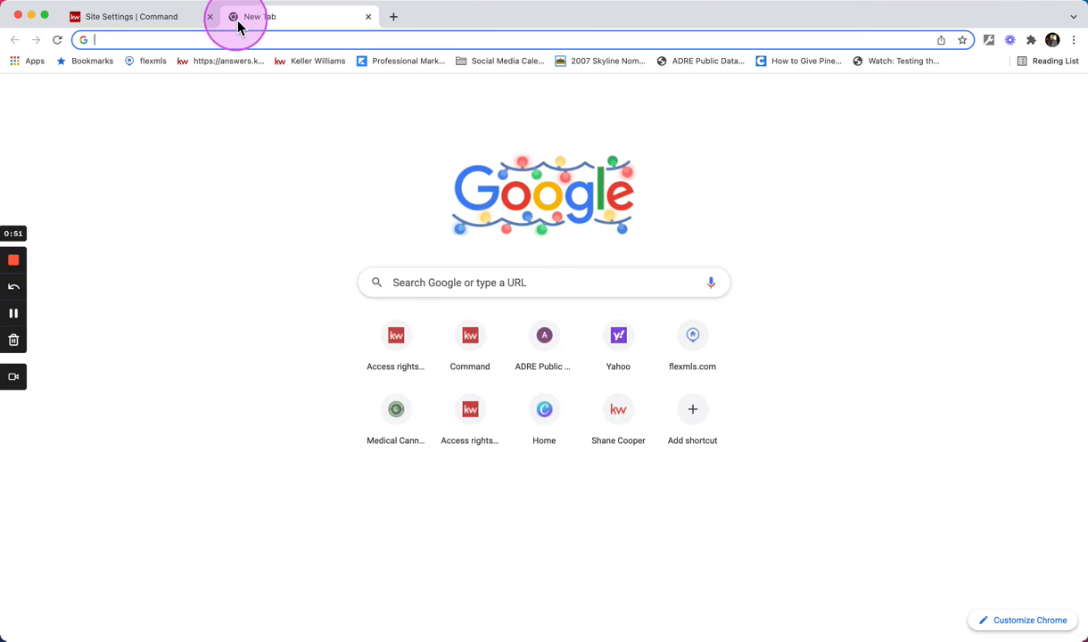
pyautogui.write('shane')
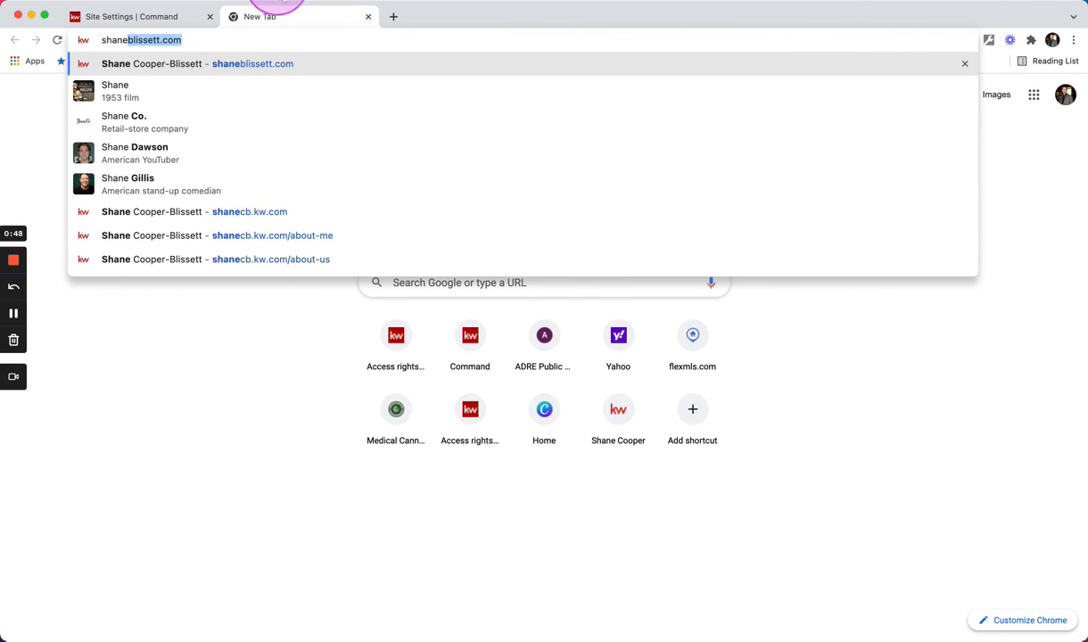
pyautogui.click(251, 45)
pyautogui.press('Return')
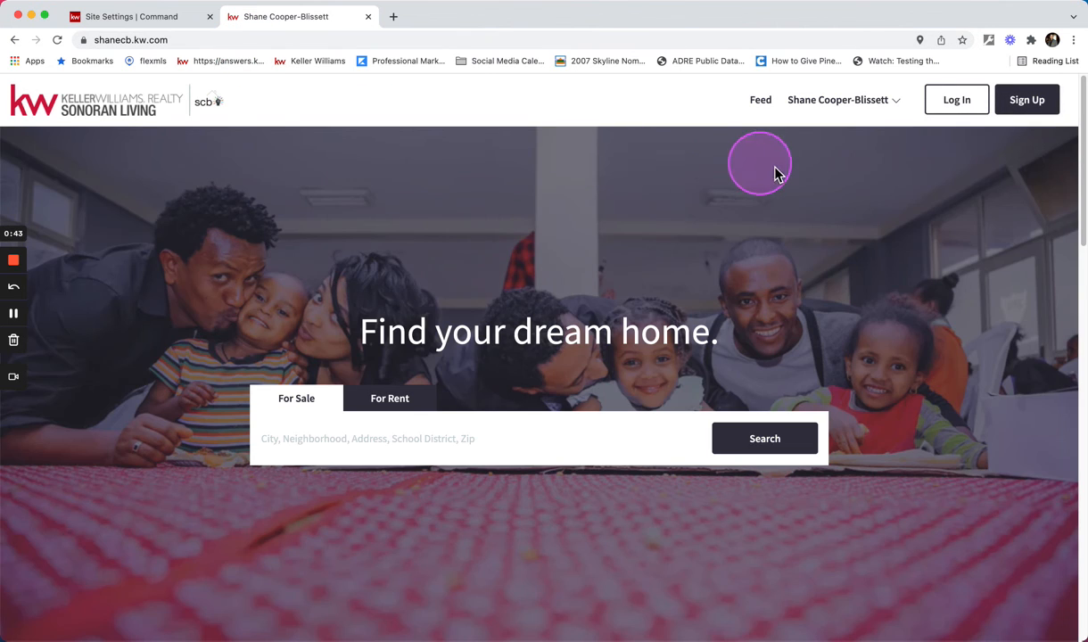
pyautogui.click(863, 114)
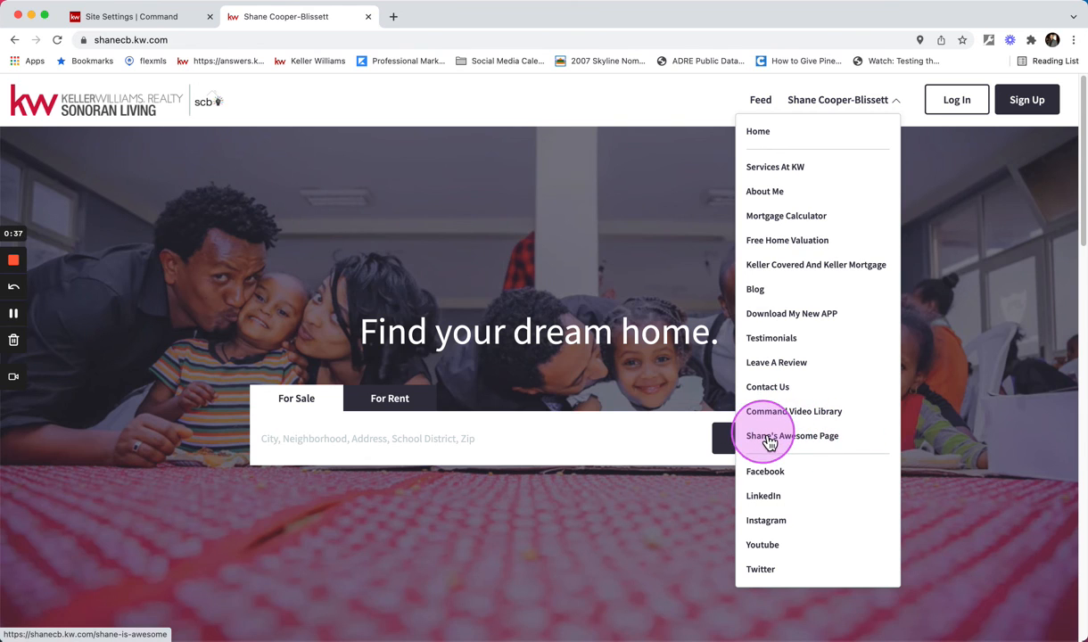
pyautogui.click(765, 438)
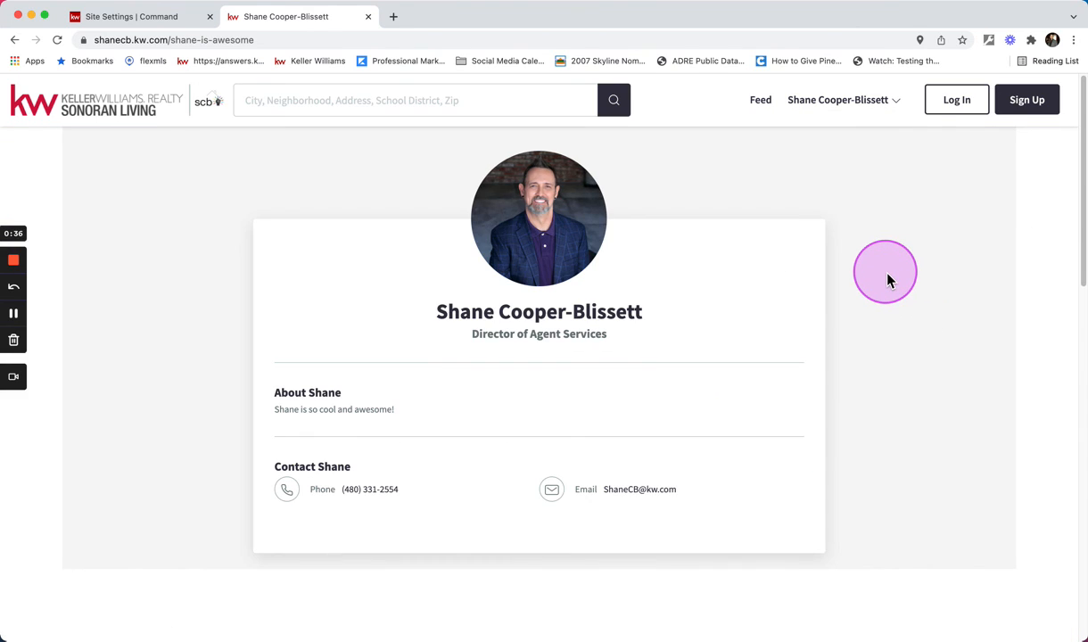